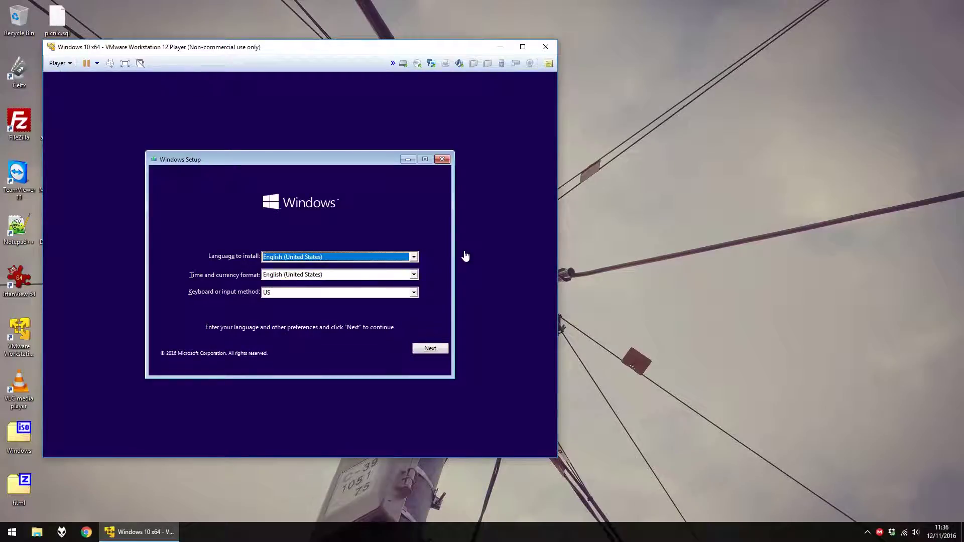
Step: Keep English (United States) as the install language and set the time and currency format to Spanish (Spain, International Sort)
left_click(416, 258)
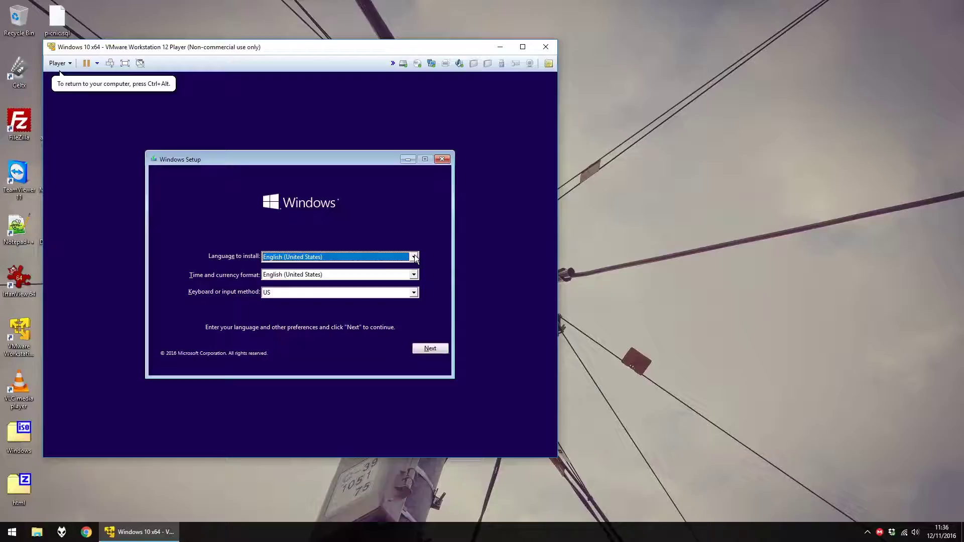
left_click(415, 258)
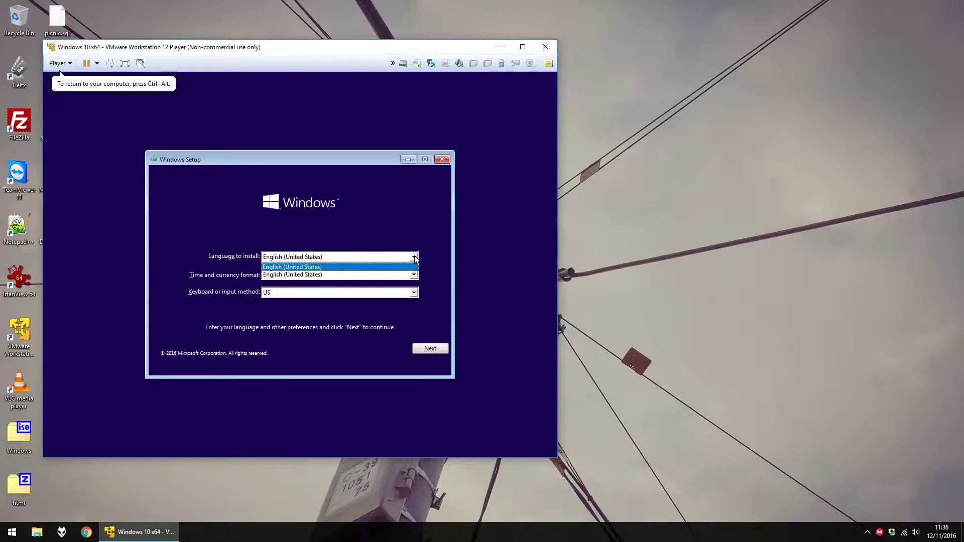
left_click(415, 258)
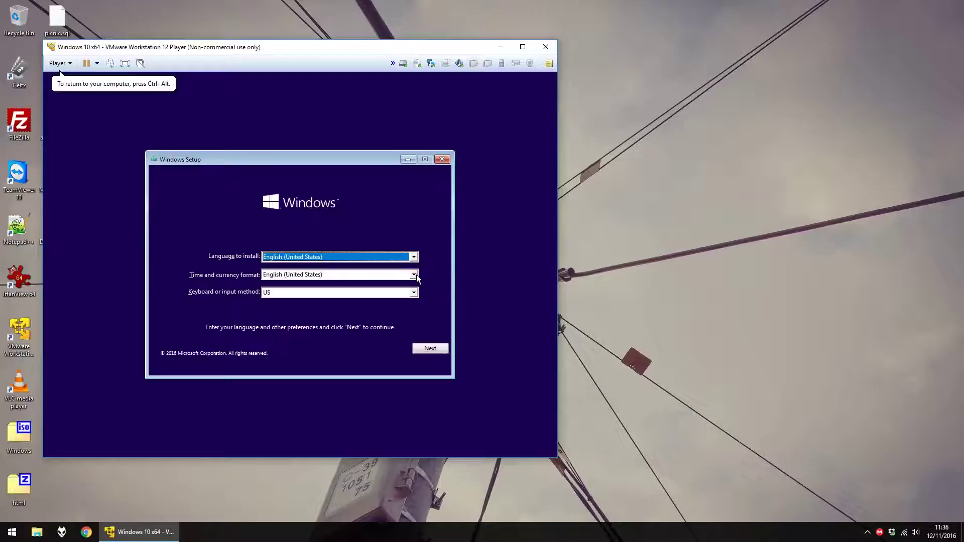
left_click(413, 276)
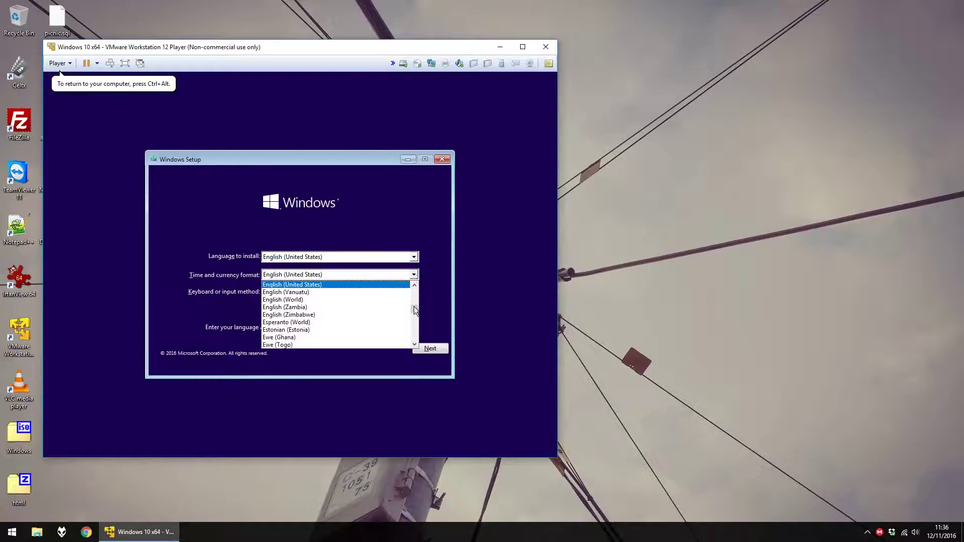
left_click_drag(415, 311, 414, 330)
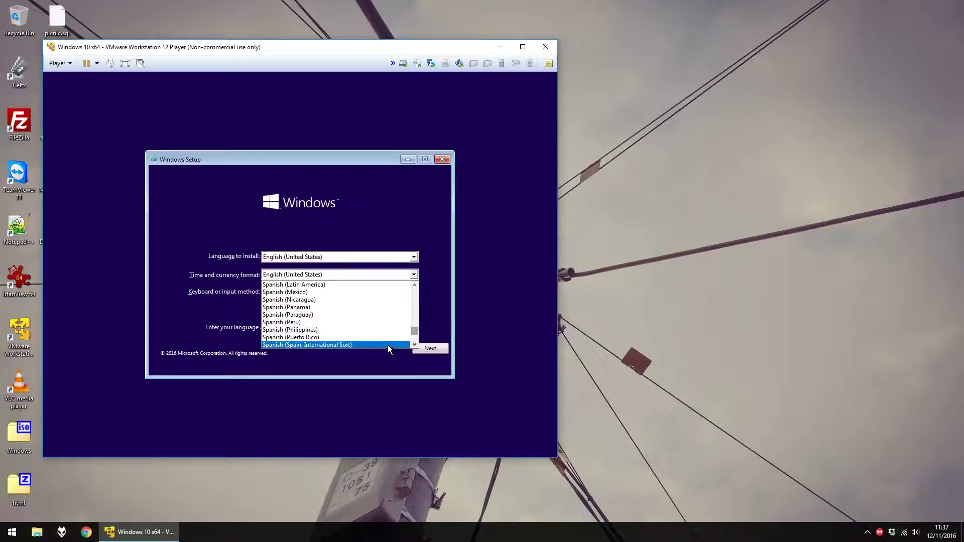
left_click(388, 345)
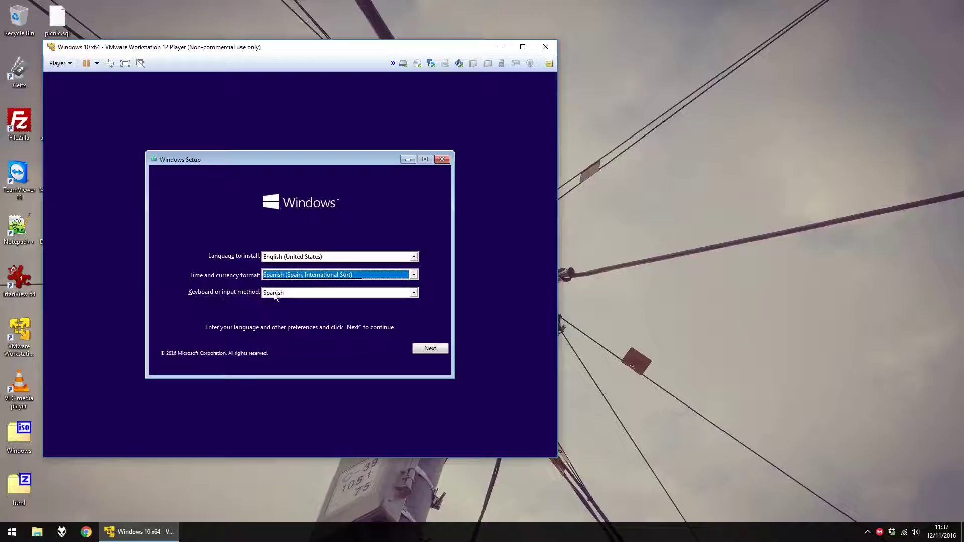
left_click(427, 349)
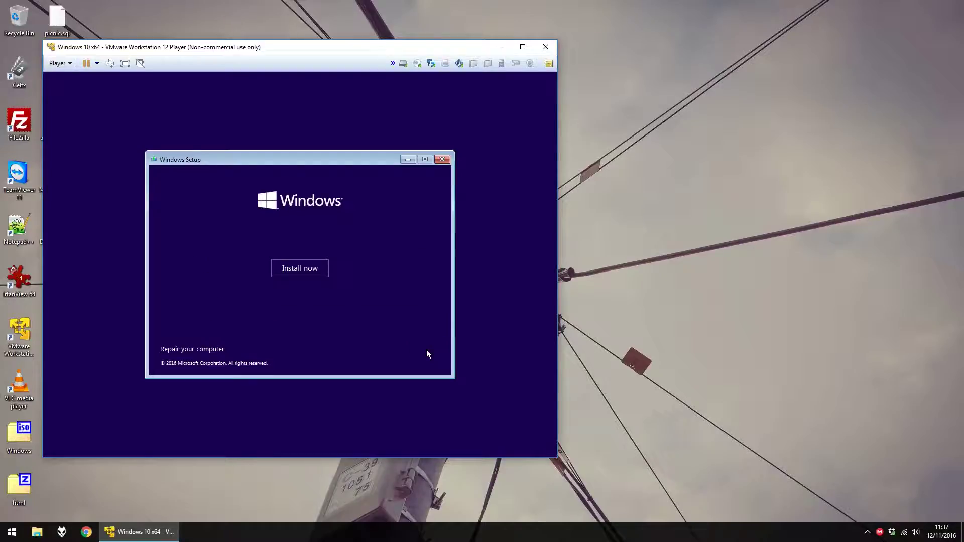
Step: Start the installation without a product key and choose Windows 10 Home as the operating system
left_click(295, 271)
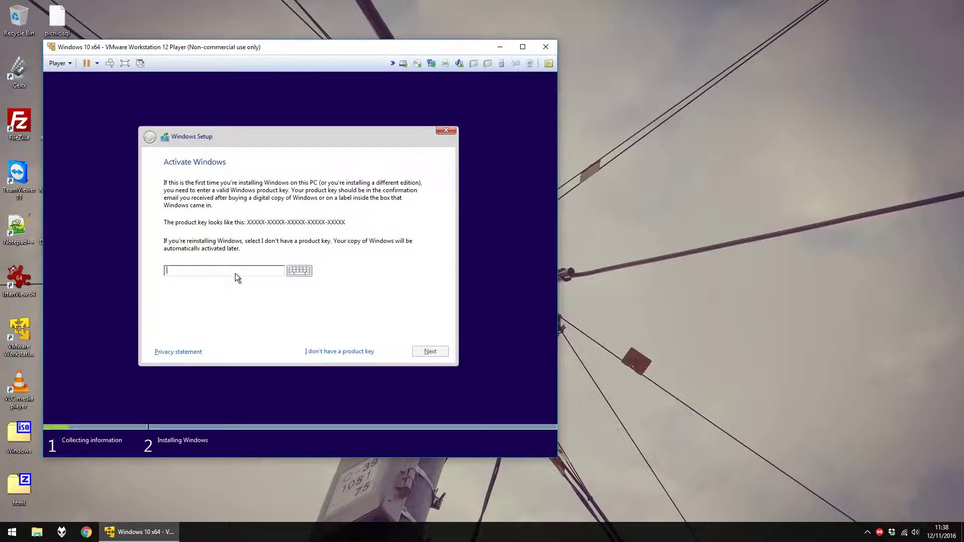
left_click(363, 353)
left_click(364, 354)
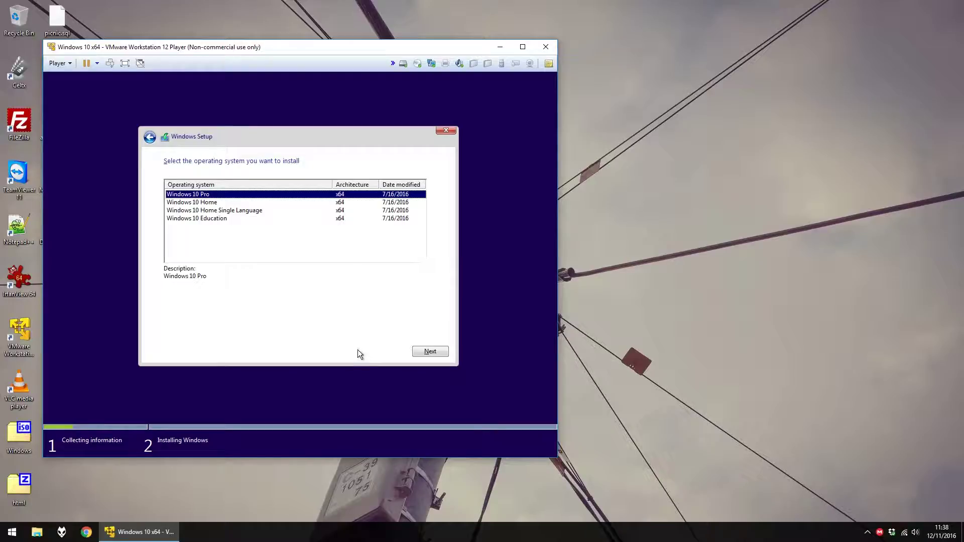
left_click(212, 203)
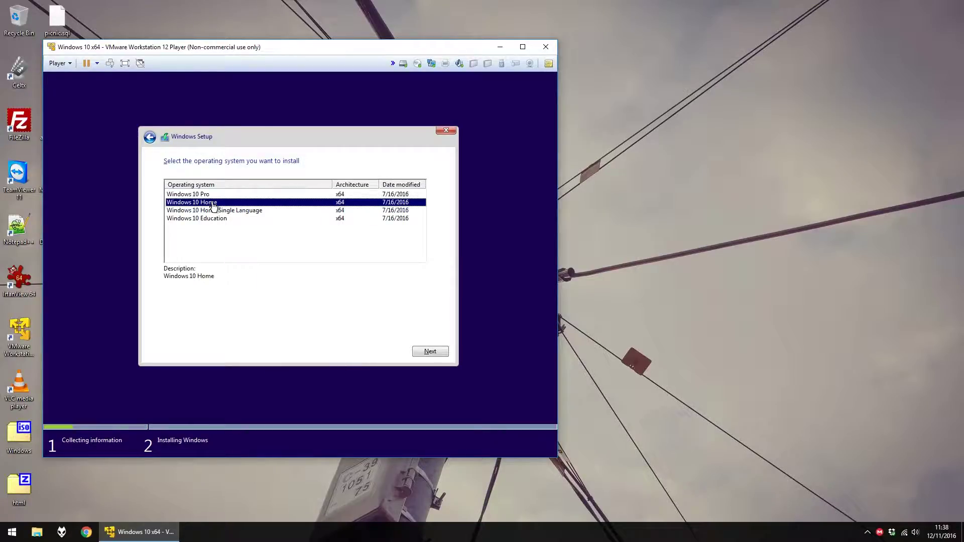
left_click(430, 352)
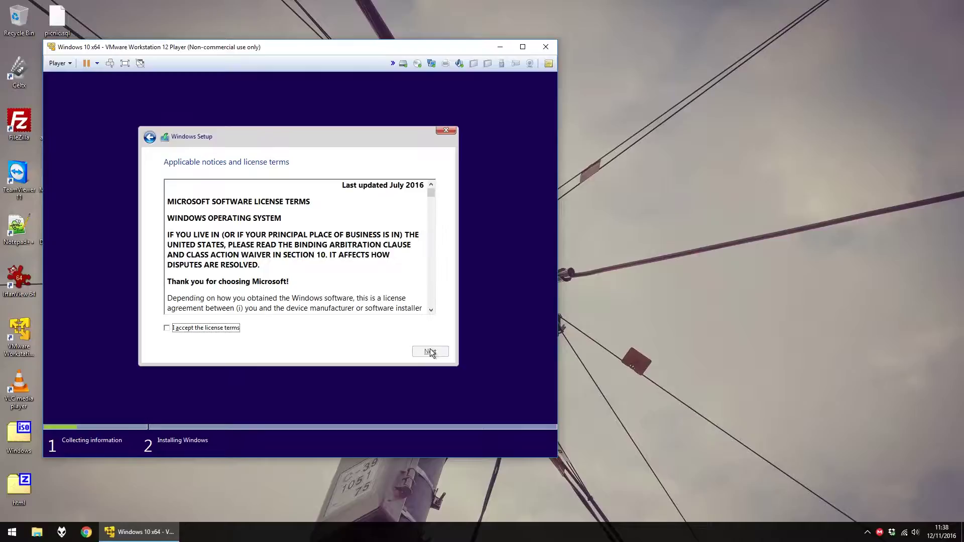
Step: Accept the license terms and choose the custom, Windows-only installation type
left_click(195, 328)
left_click(426, 351)
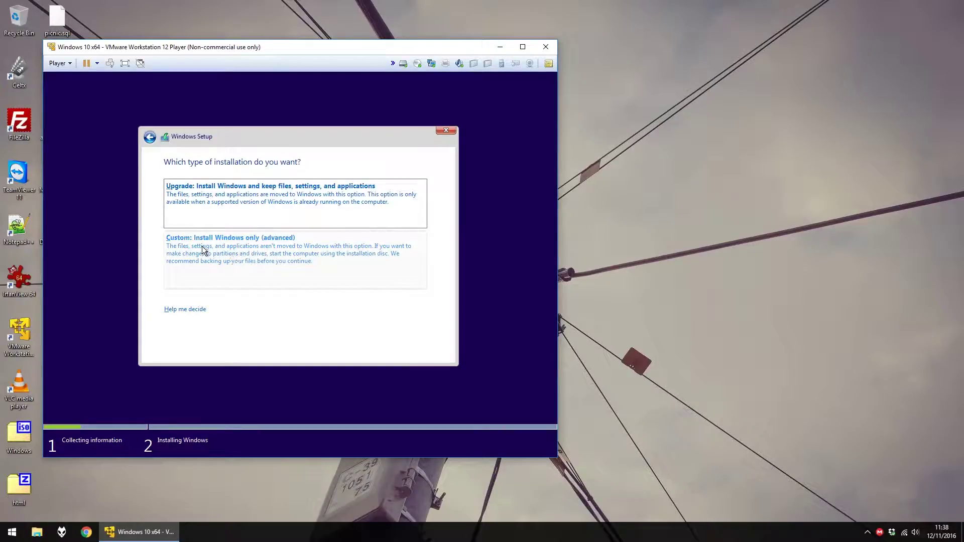
left_click(255, 241)
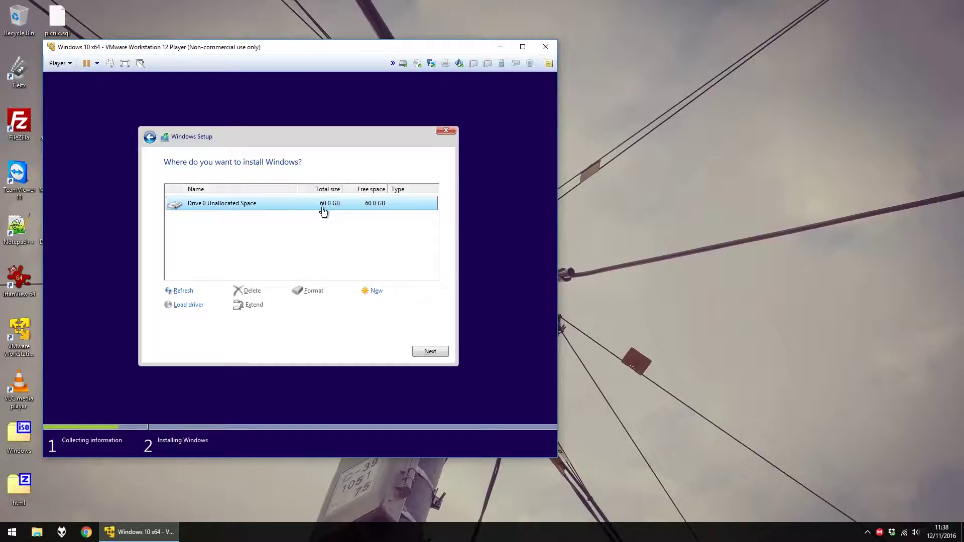
Step: Create a partition from all of Drive 0's unallocated space and install Windows on the primary partition
left_click(379, 294)
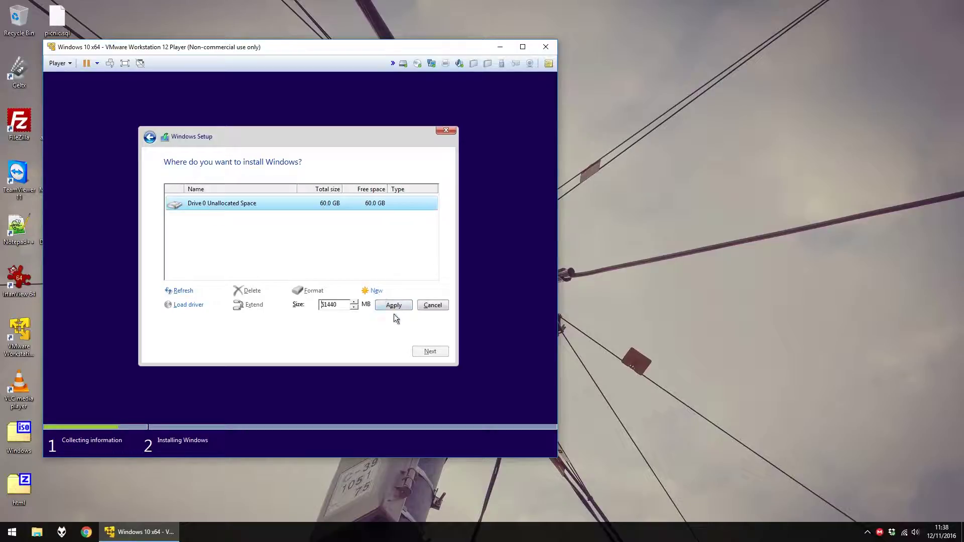
left_click(394, 305)
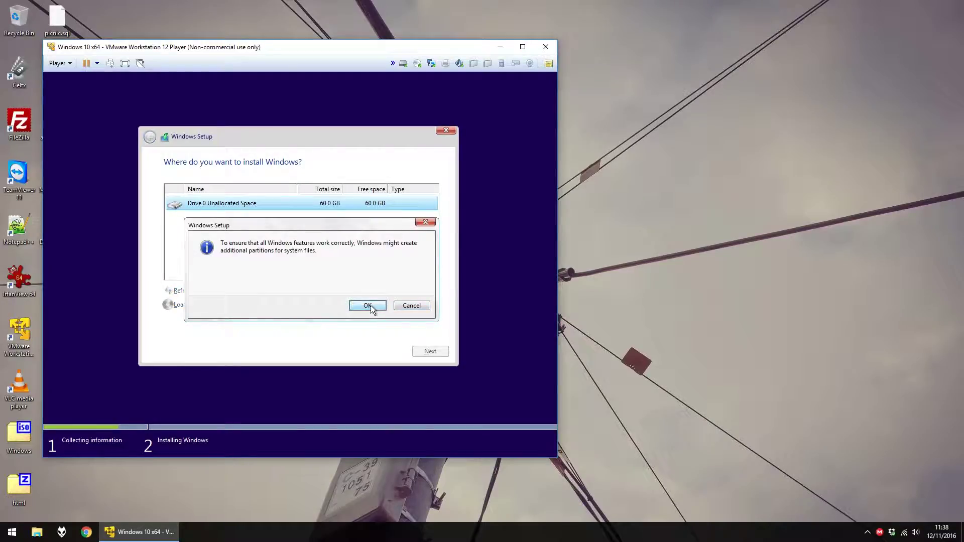
left_click(372, 306)
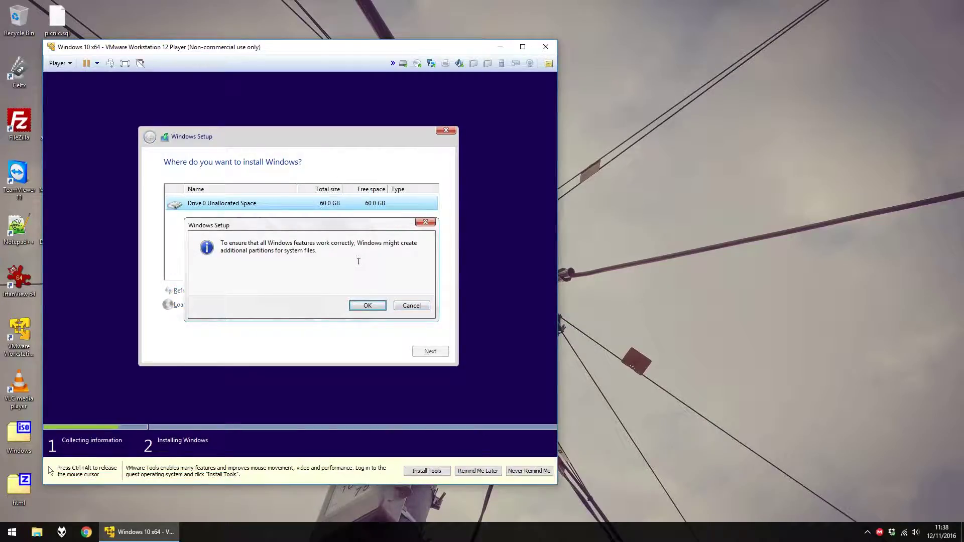
left_click(367, 306)
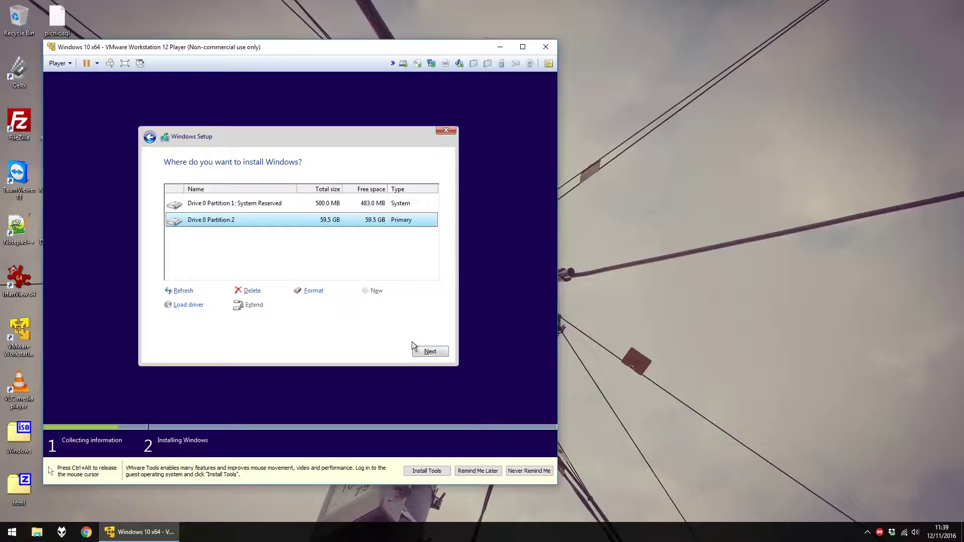
left_click(430, 353)
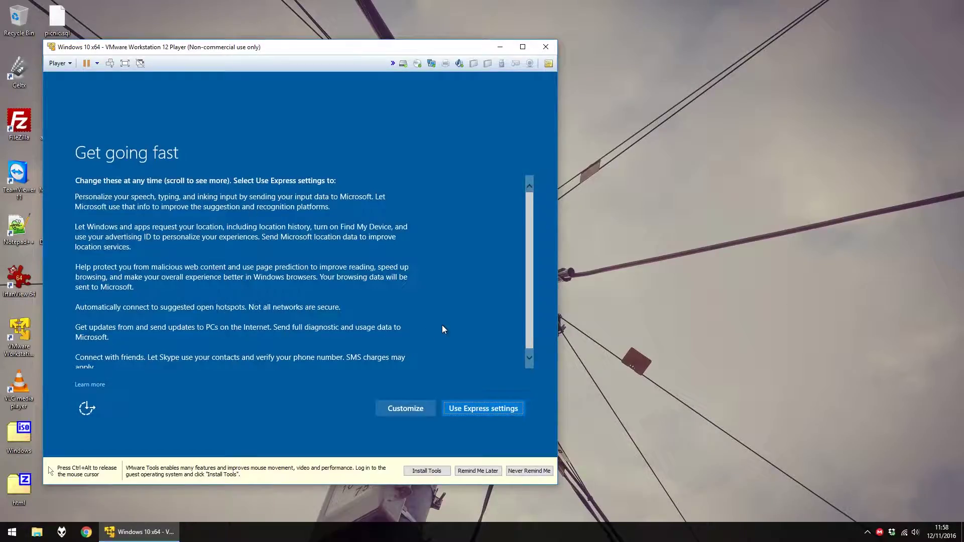
Step: Customize the setup settings, turning off all four personalization options and the location option
left_click(422, 412)
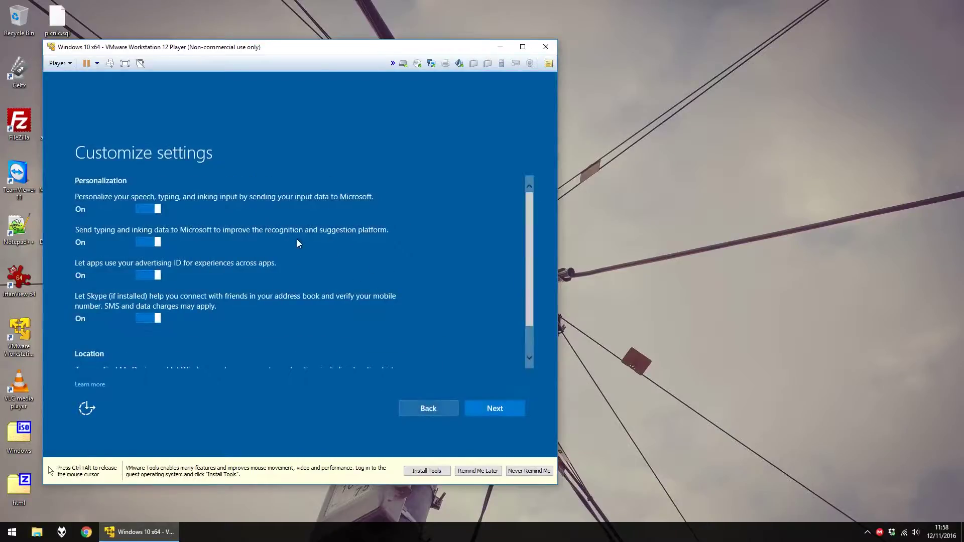
left_click(150, 209)
left_click(152, 243)
left_click(148, 275)
left_click(151, 318)
left_click_drag(527, 245, 523, 309)
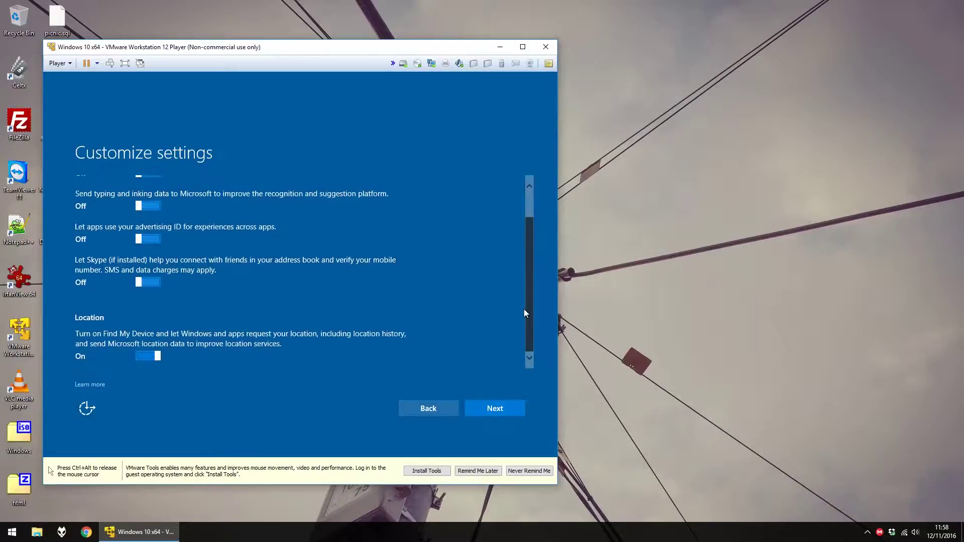
left_click(155, 358)
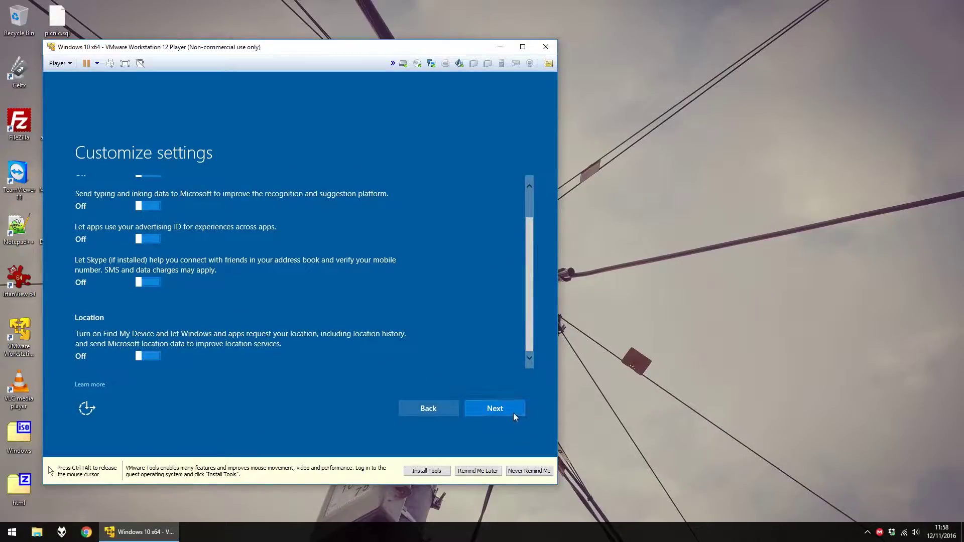
left_click(514, 415)
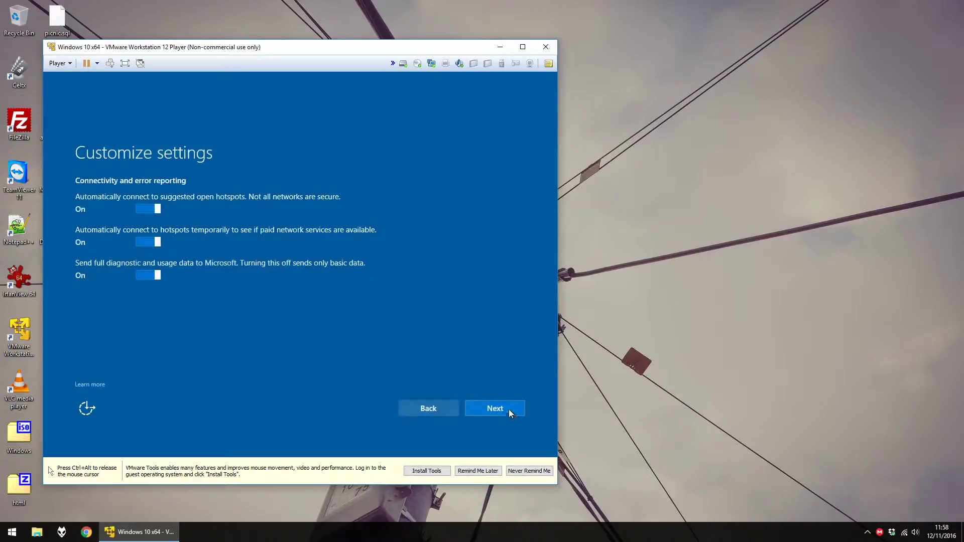
Step: Turn off both automatic hotspot connection options and the sending of full diagnostic and usage data to Microsoft
left_click(145, 208)
left_click(146, 246)
left_click(143, 276)
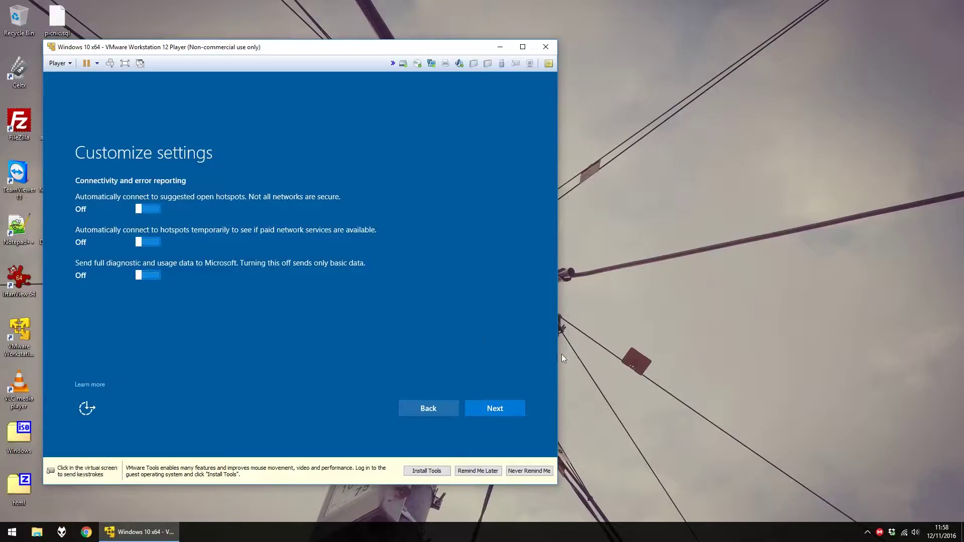
left_click(517, 409)
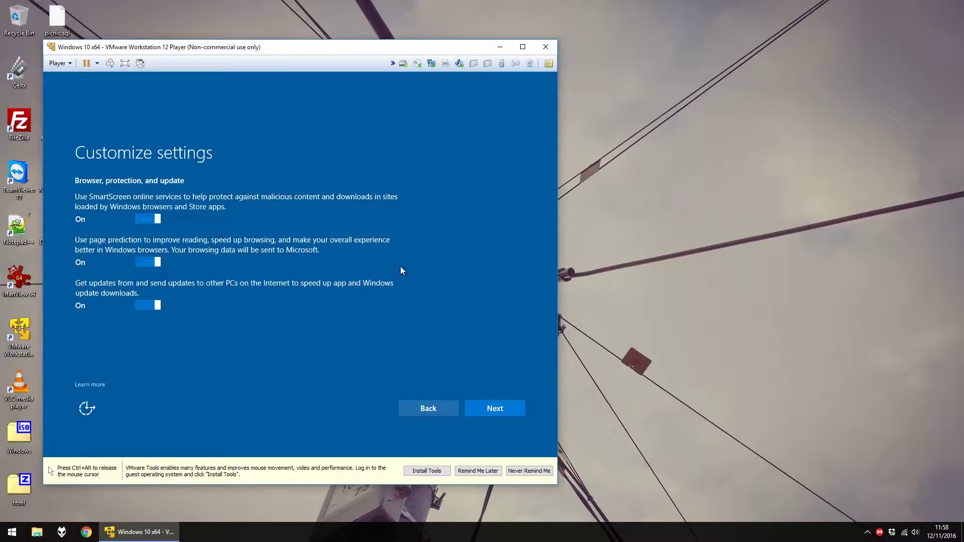
Step: Turn off SmartScreen online services, page prediction, and exchanging updates with other PCs on the Internet
left_click(145, 219)
left_click(147, 266)
left_click(152, 308)
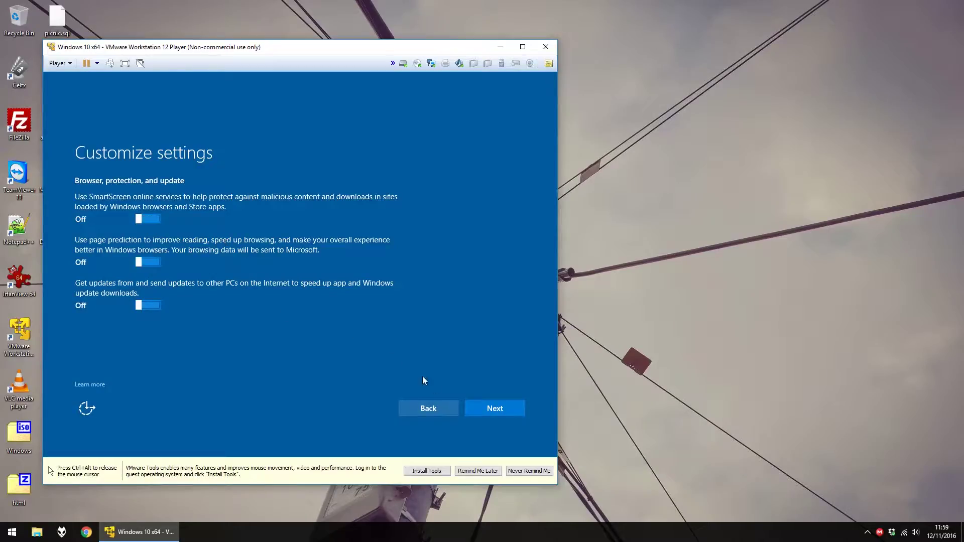
left_click(492, 407)
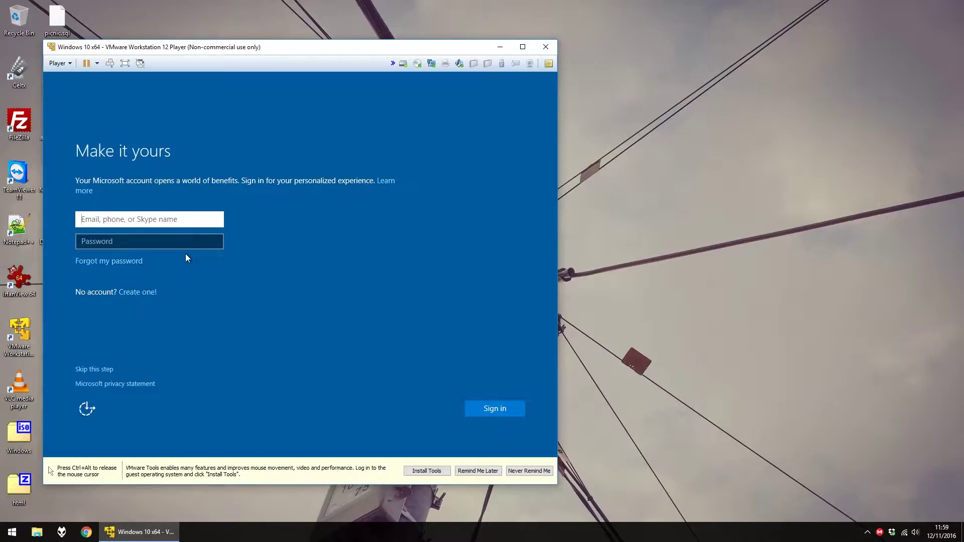
Step: Create a local account named Creatubers without a password instead of signing in to Microsoft, and decline Cortana
left_click(110, 370)
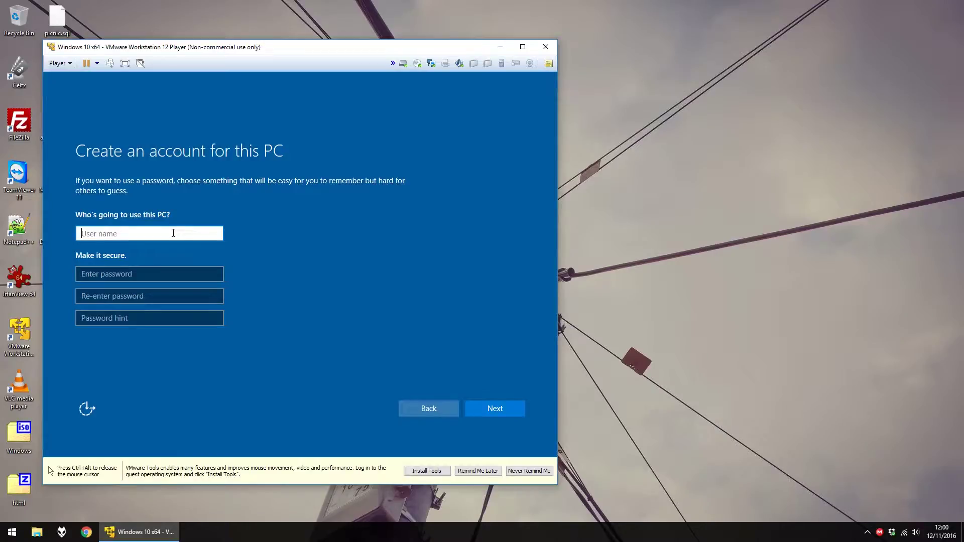
type("Creatubers")
left_click(196, 274)
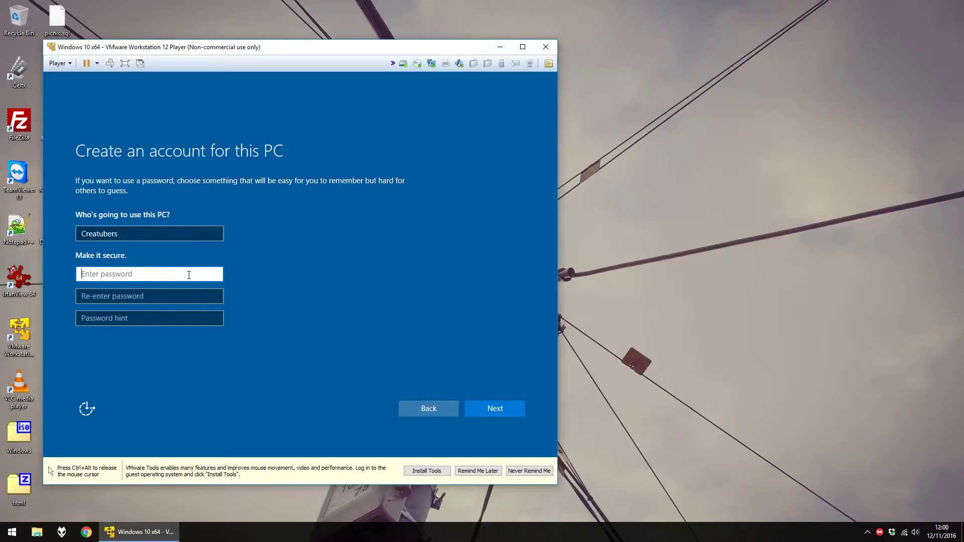
left_click(192, 299)
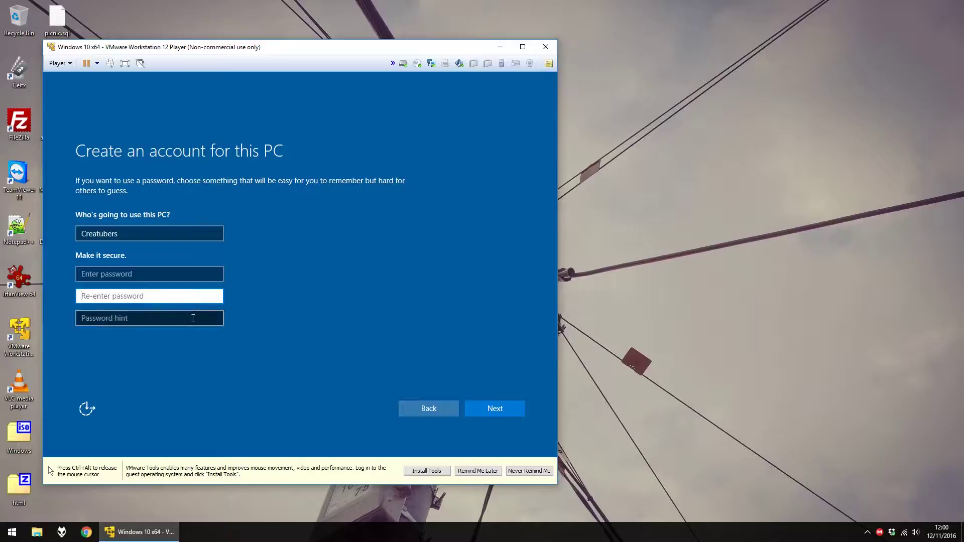
left_click(193, 319)
left_click(345, 303)
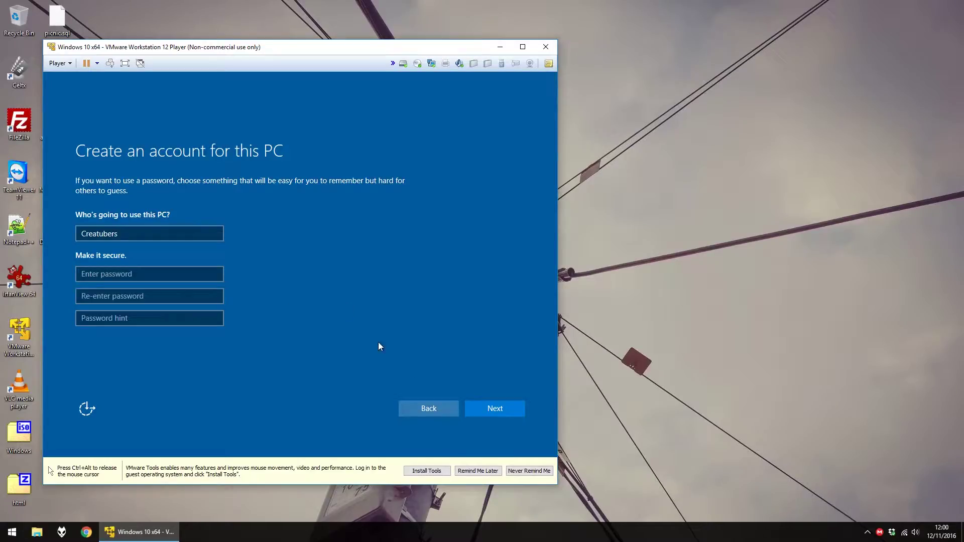
left_click(498, 409)
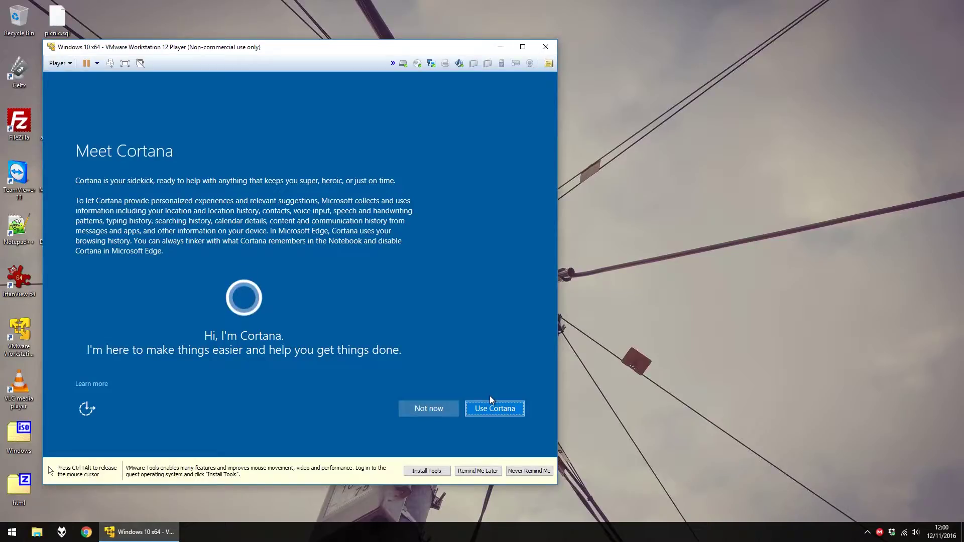
left_click(446, 409)
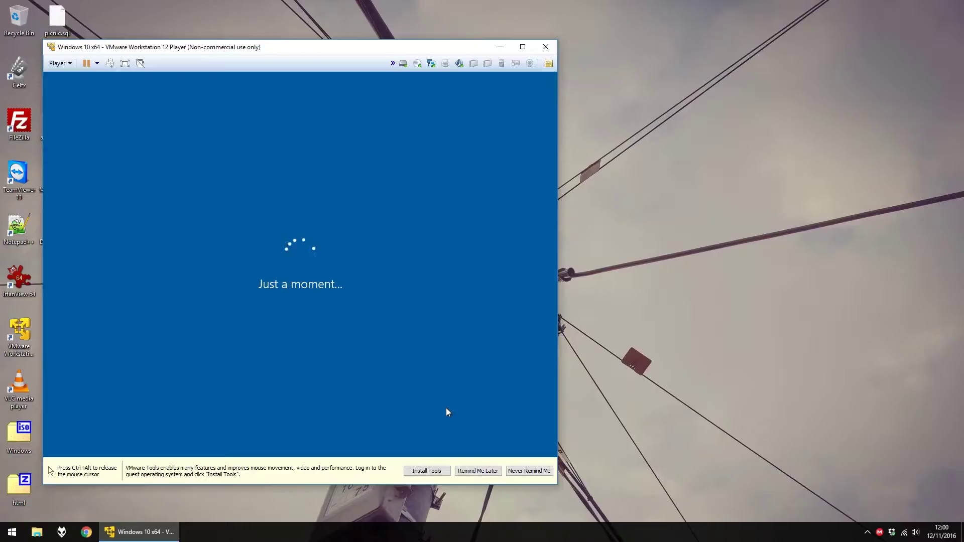